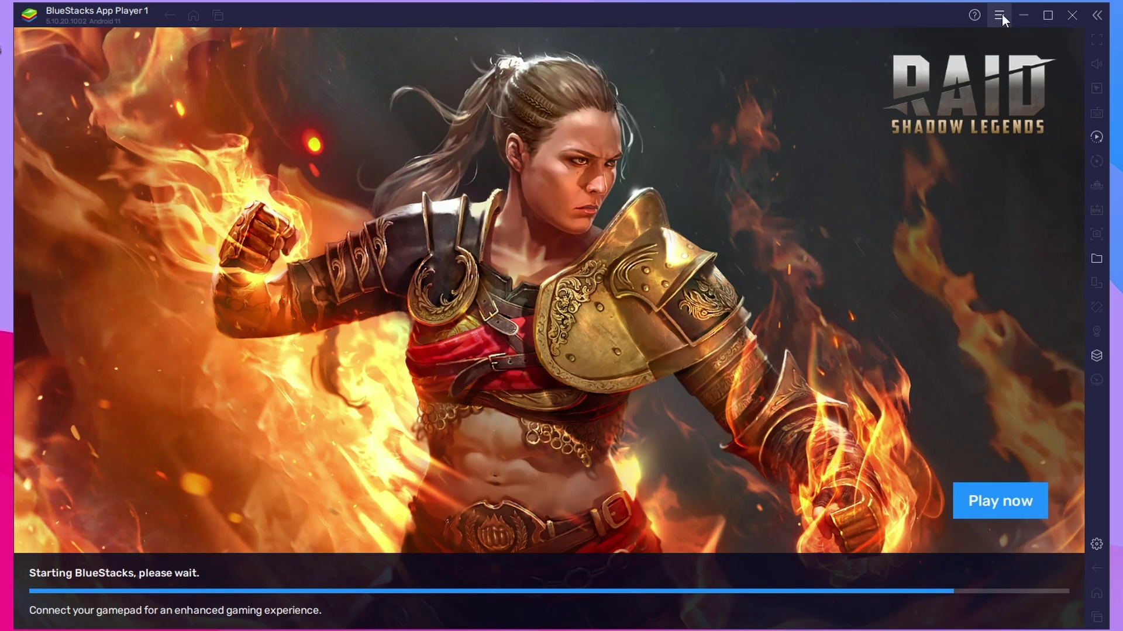
Step: Open the BlueStacks App Player settings, view the Preferences and About pages, and check for updates
click(1000, 14)
click(964, 45)
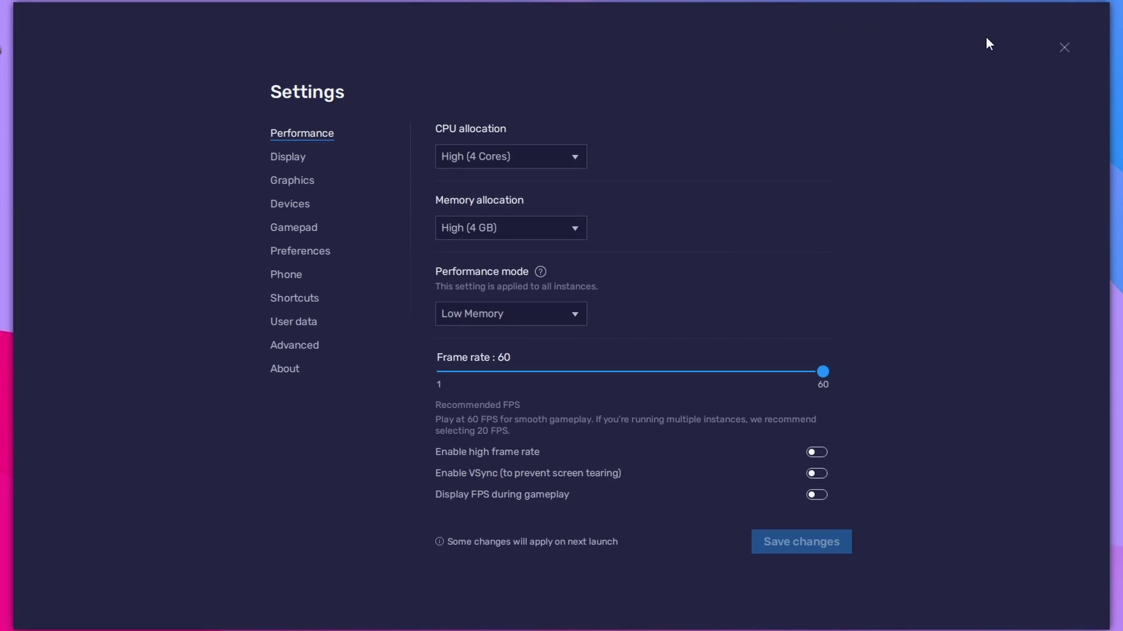
click(300, 251)
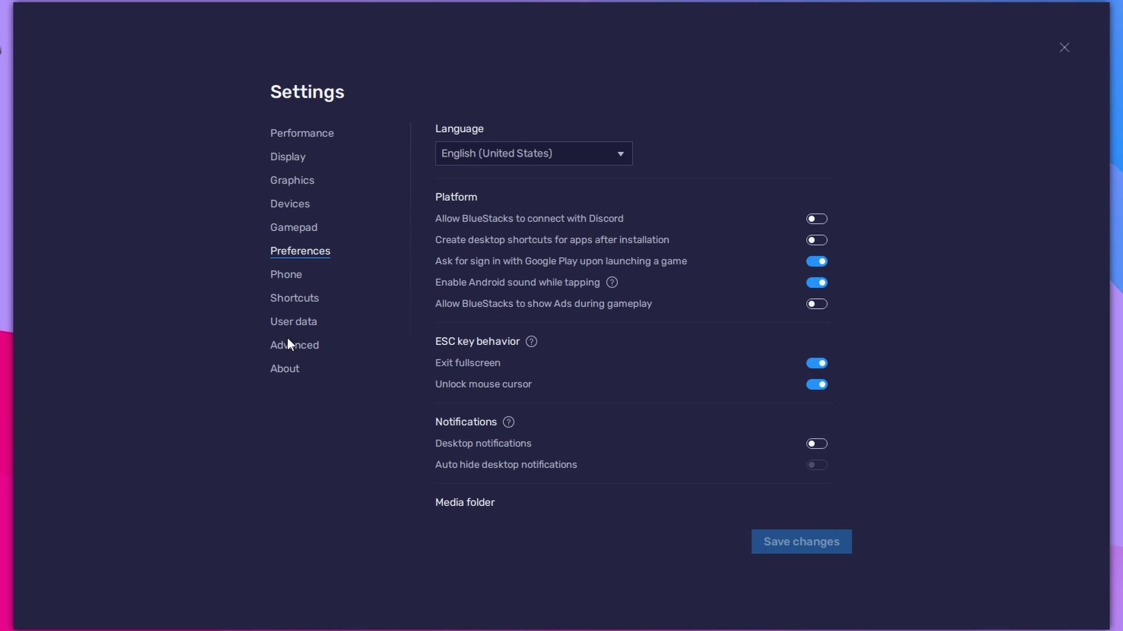
click(299, 369)
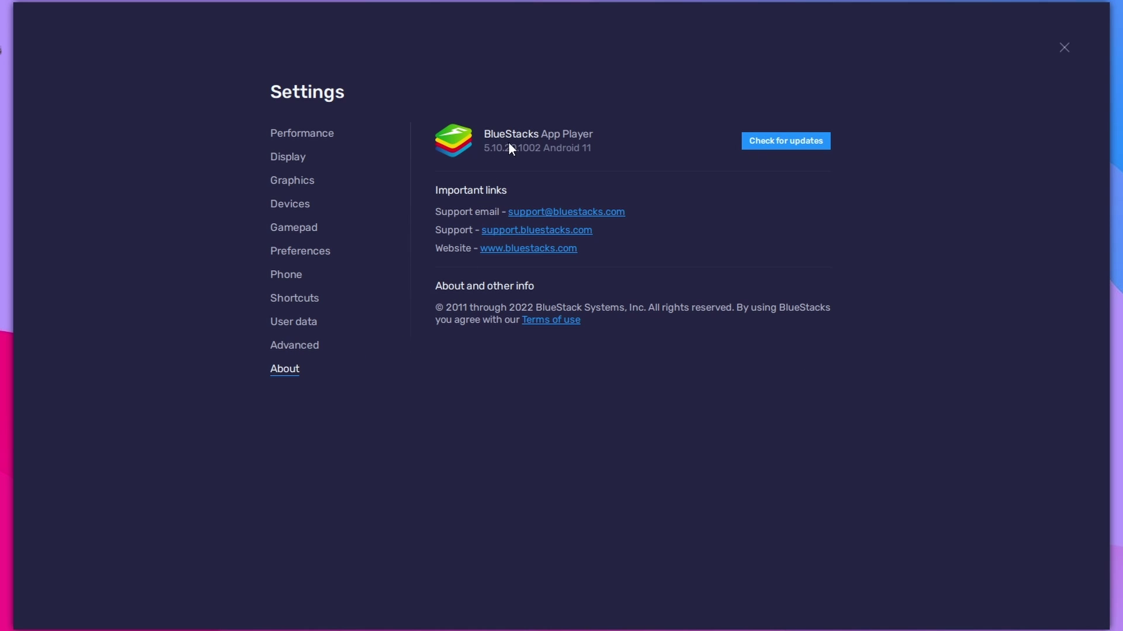
click(796, 141)
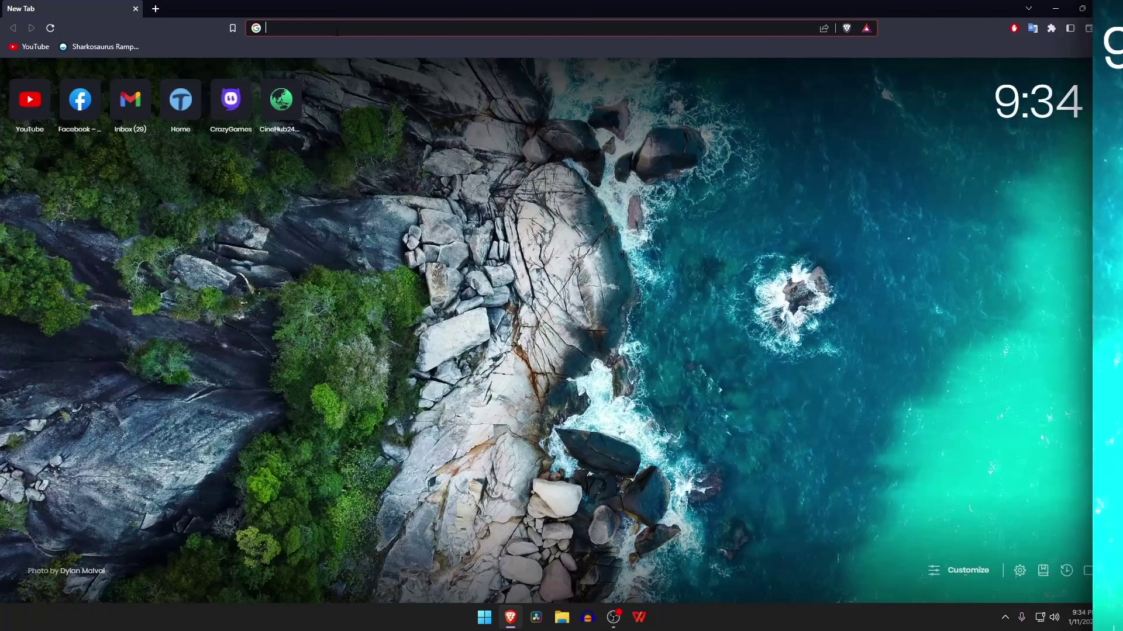
Step: Switch to the web browser, search for "bluestacks android 11" and open the BlueStacks Android 11 page
text(blu)
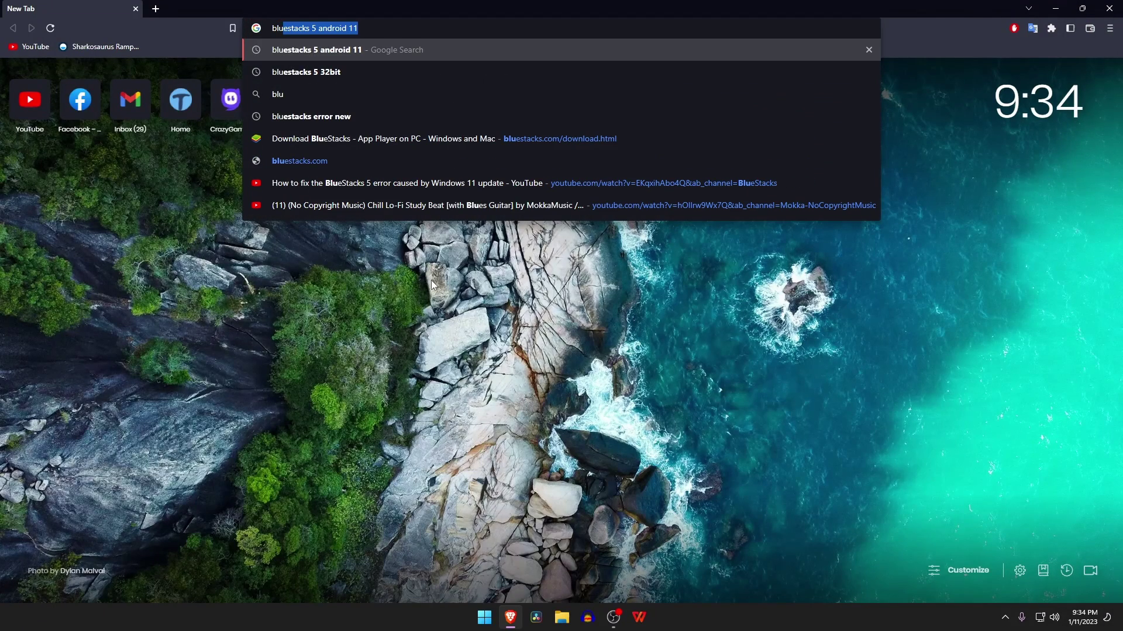
text(estacks android)
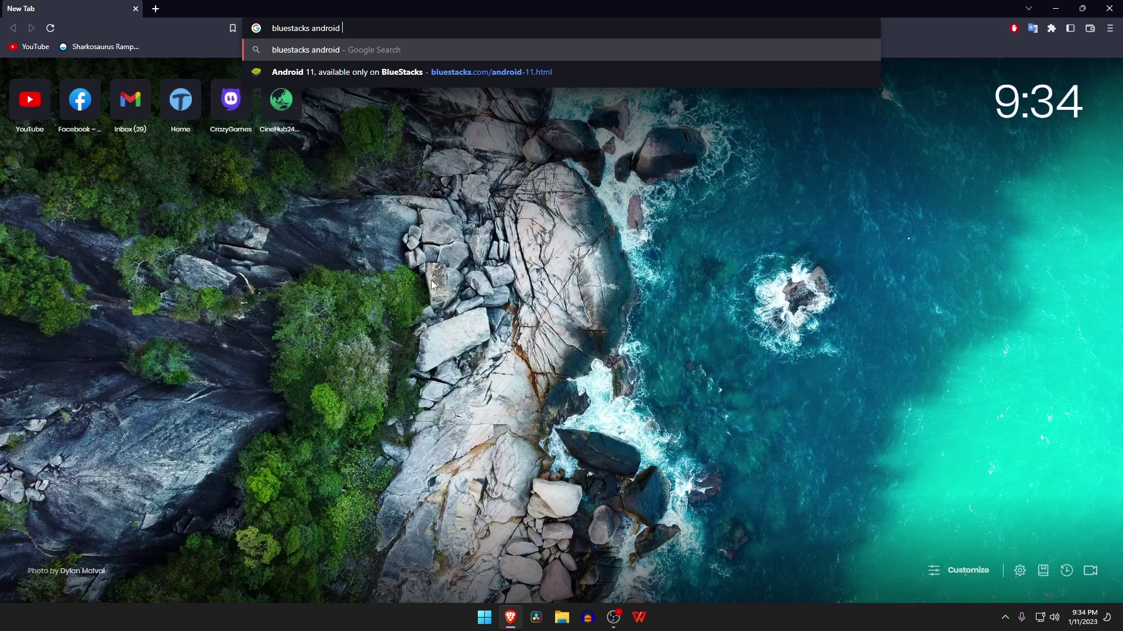
text( 11)
key(Return)
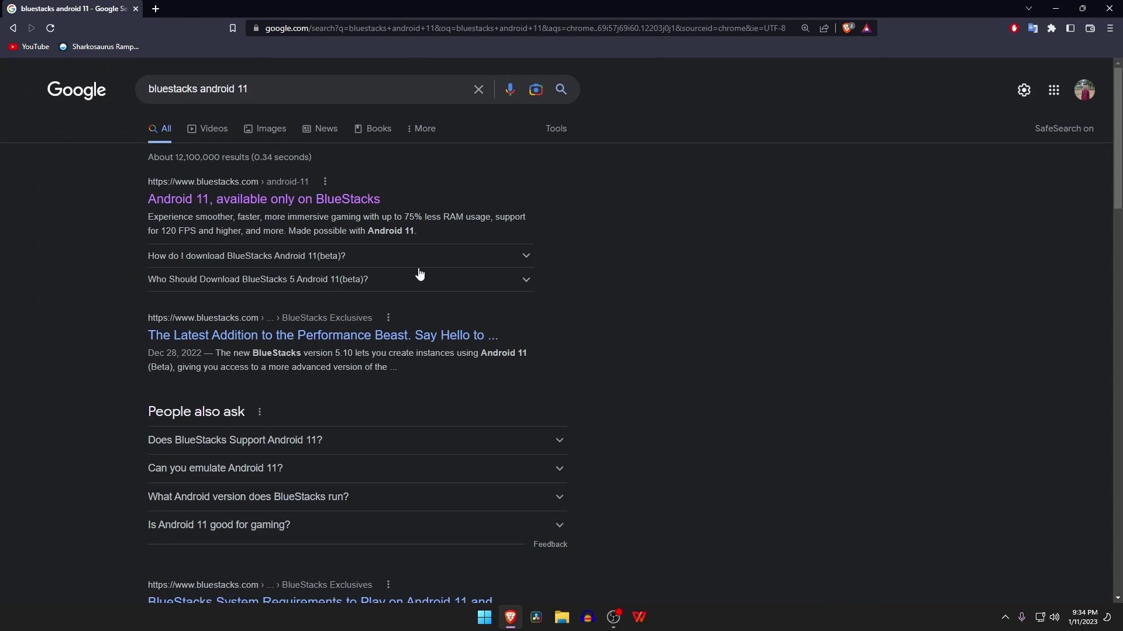
click(326, 206)
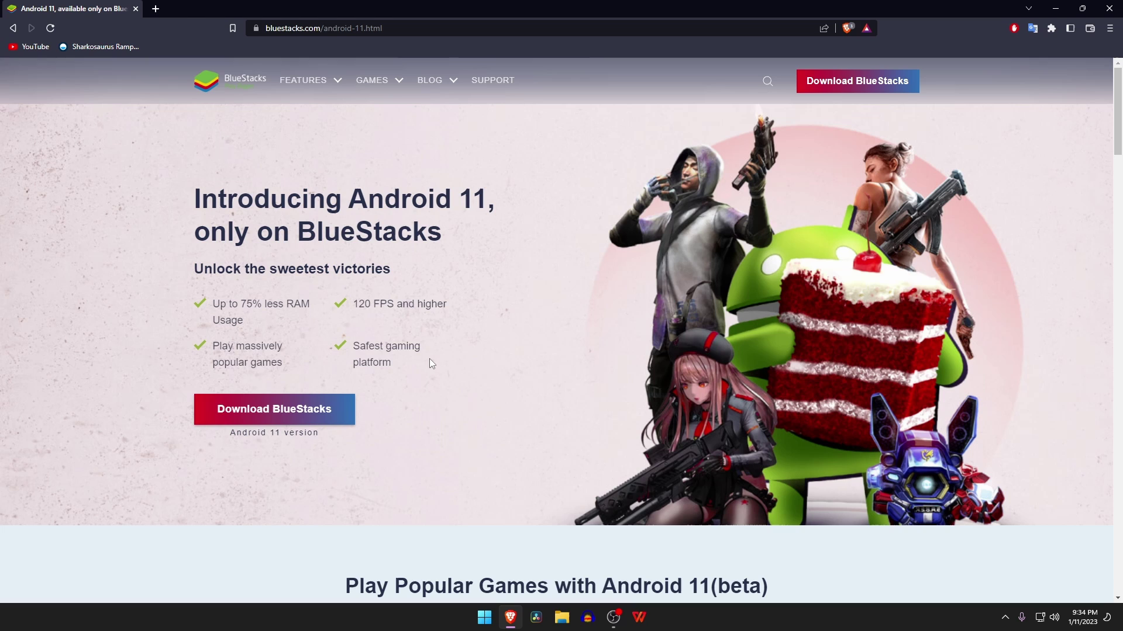
Step: Download the Android 11 version of BlueStacks from the "Introducing Android 11" section of the page
drag(364, 198, 521, 231)
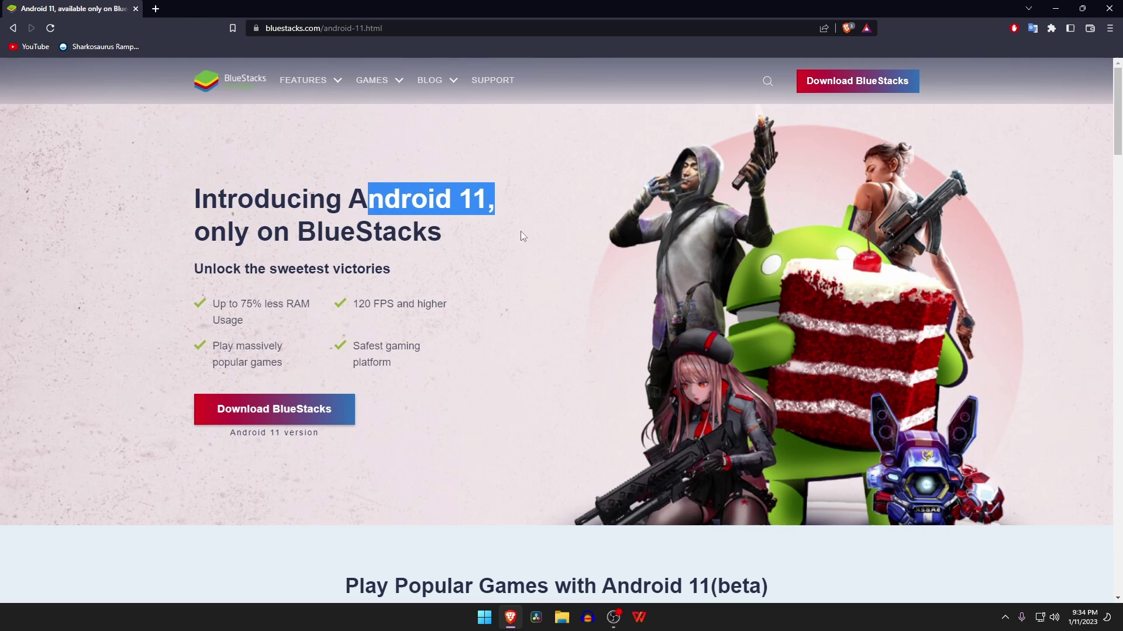
click(496, 293)
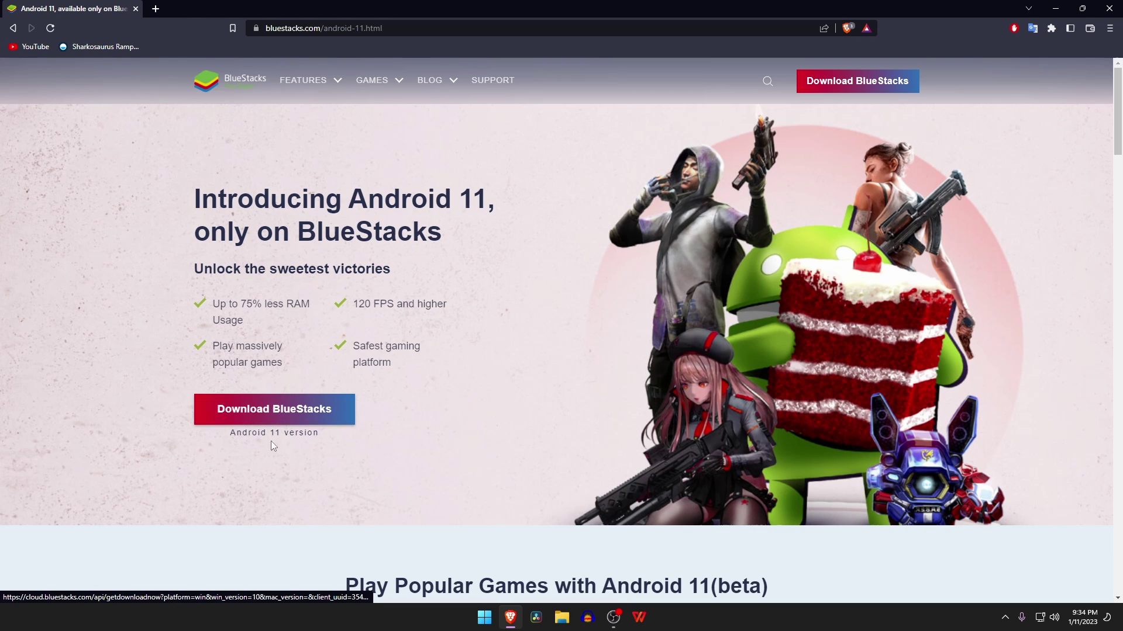
click(314, 409)
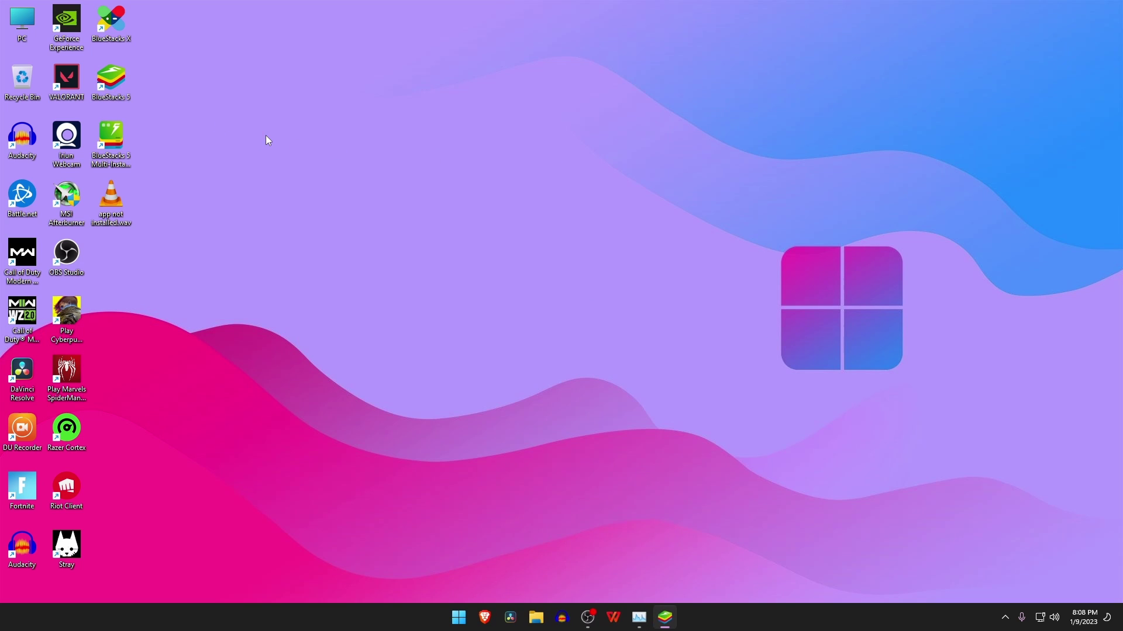
Step: Launch BlueStacks 5 from the desktop and check for updates in the About section of its settings
double_click(112, 82)
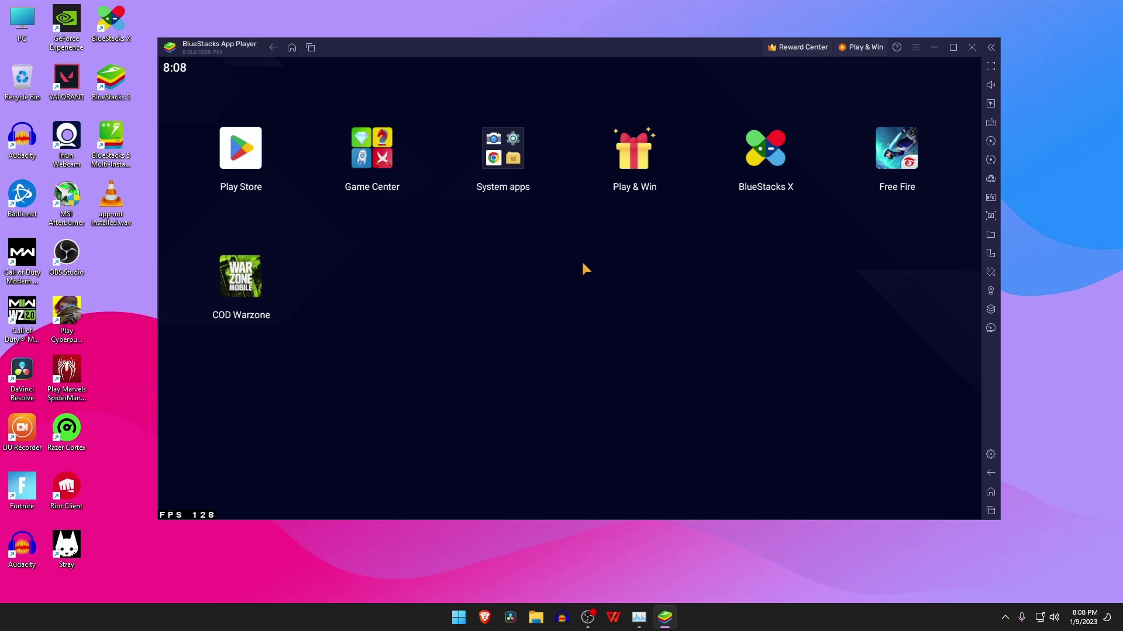
click(917, 50)
click(893, 65)
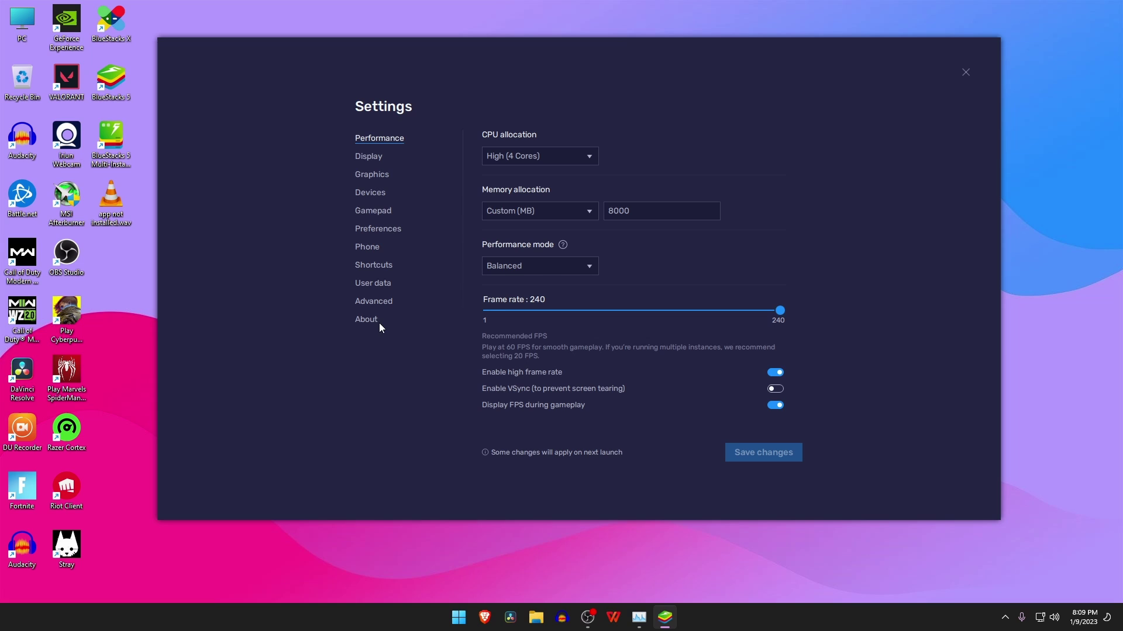
click(369, 320)
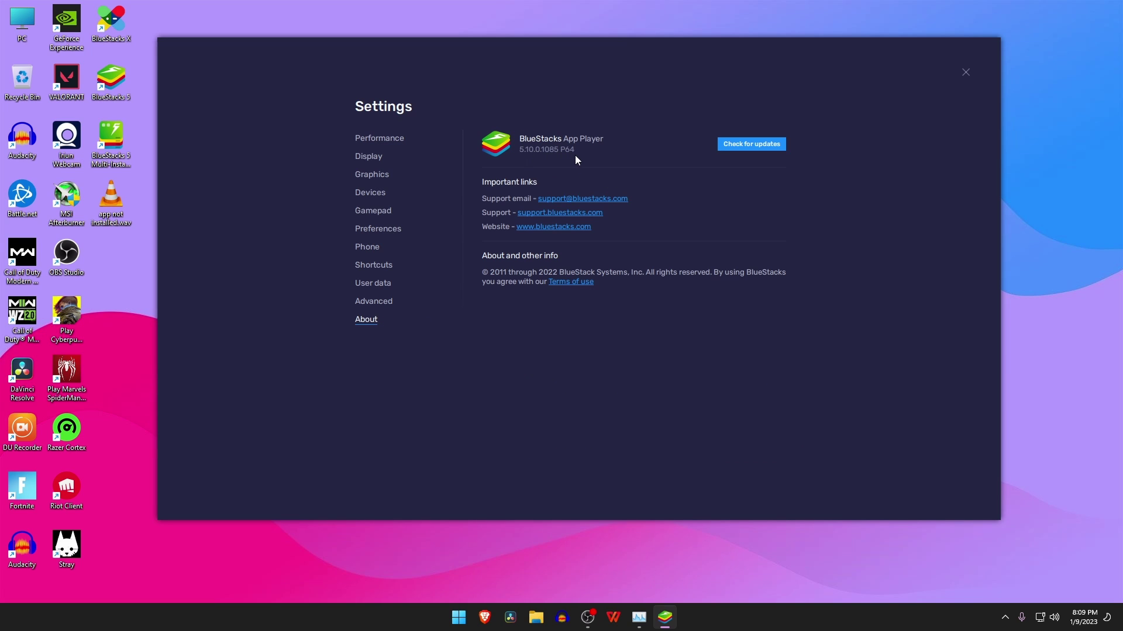
click(765, 147)
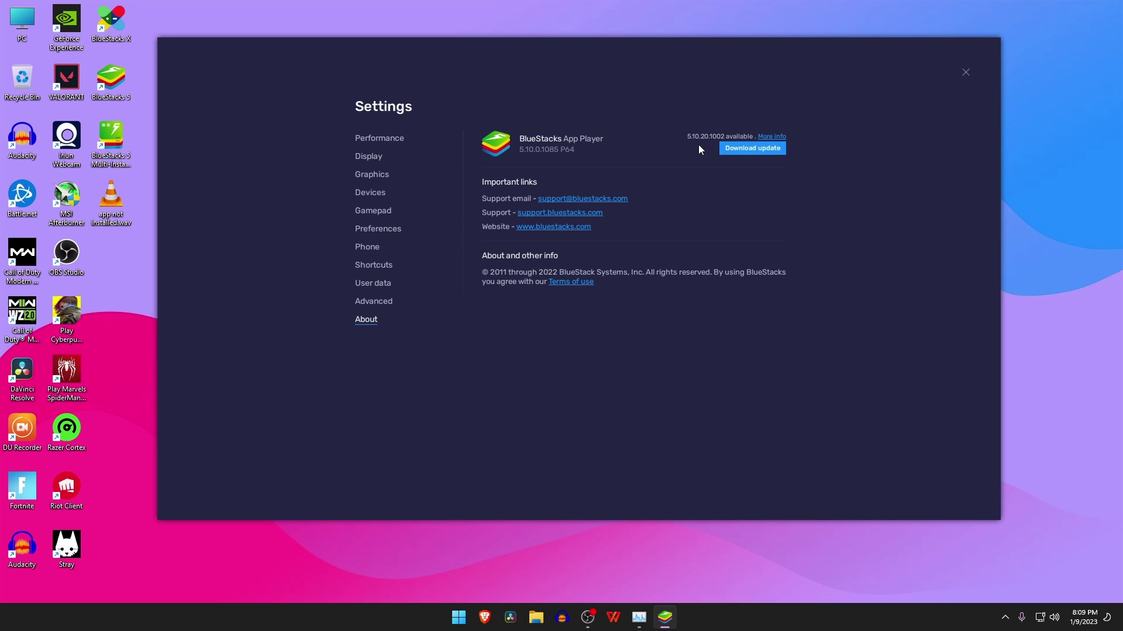
Step: Download the offered BlueStacks update and install it with the downloaded installer
click(762, 151)
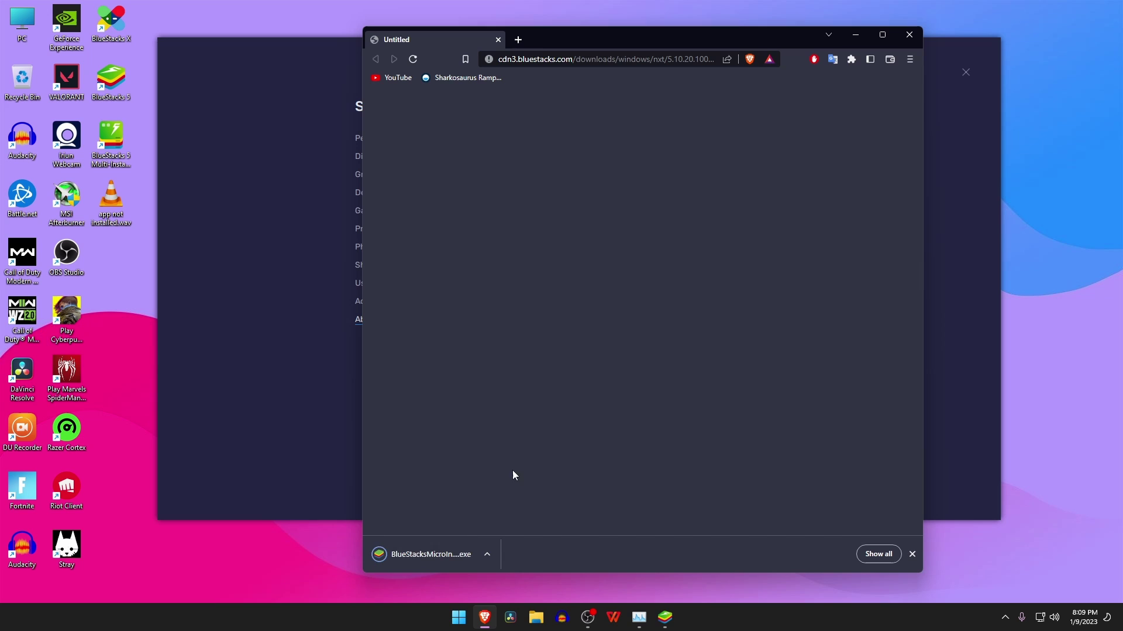
click(439, 556)
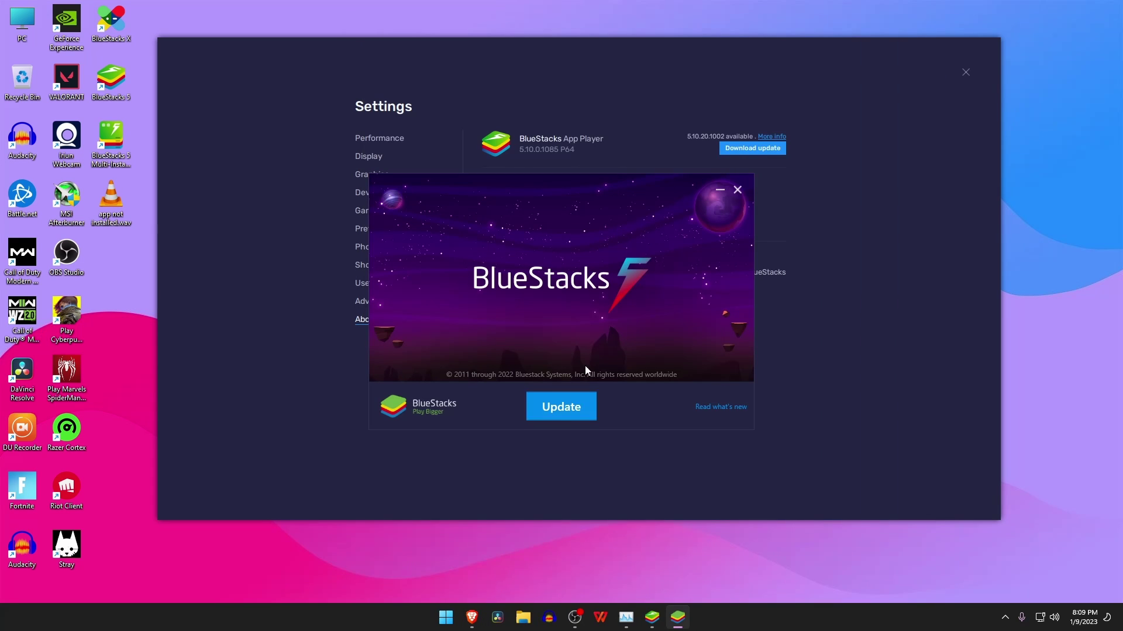
click(585, 407)
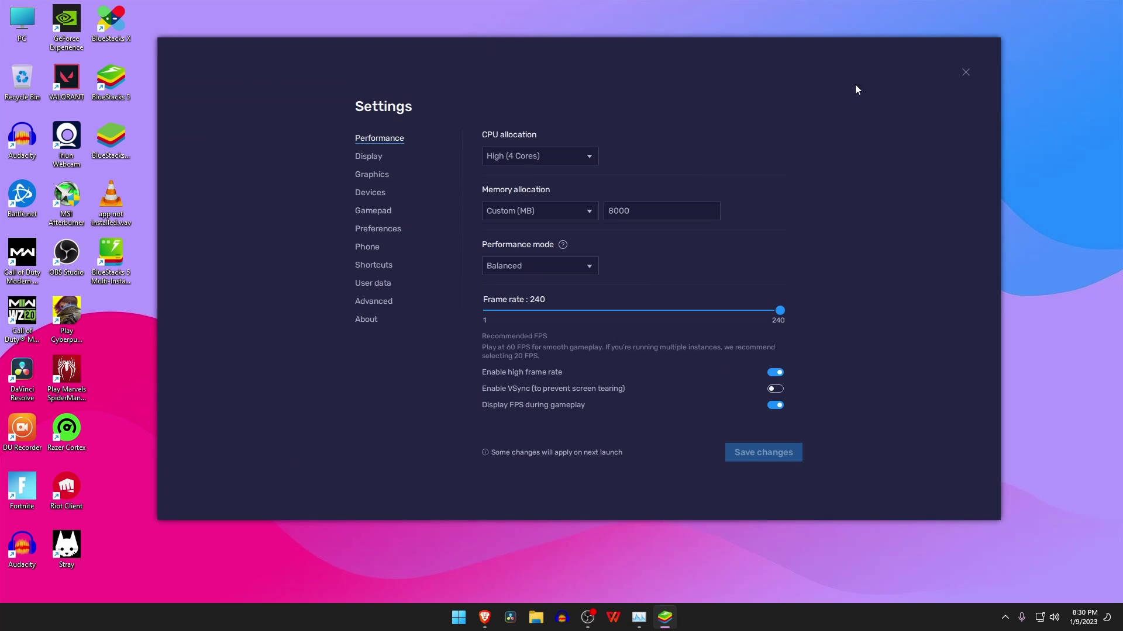
Step: Examine the updated App Player's version in the About section and check for updates again
click(370, 319)
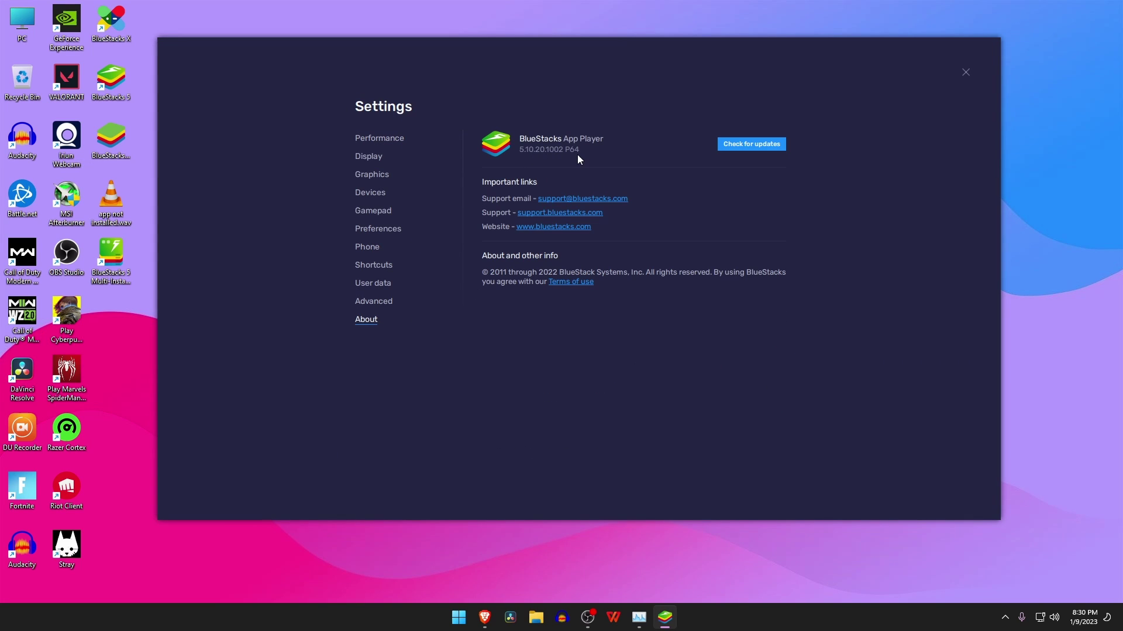
click(769, 147)
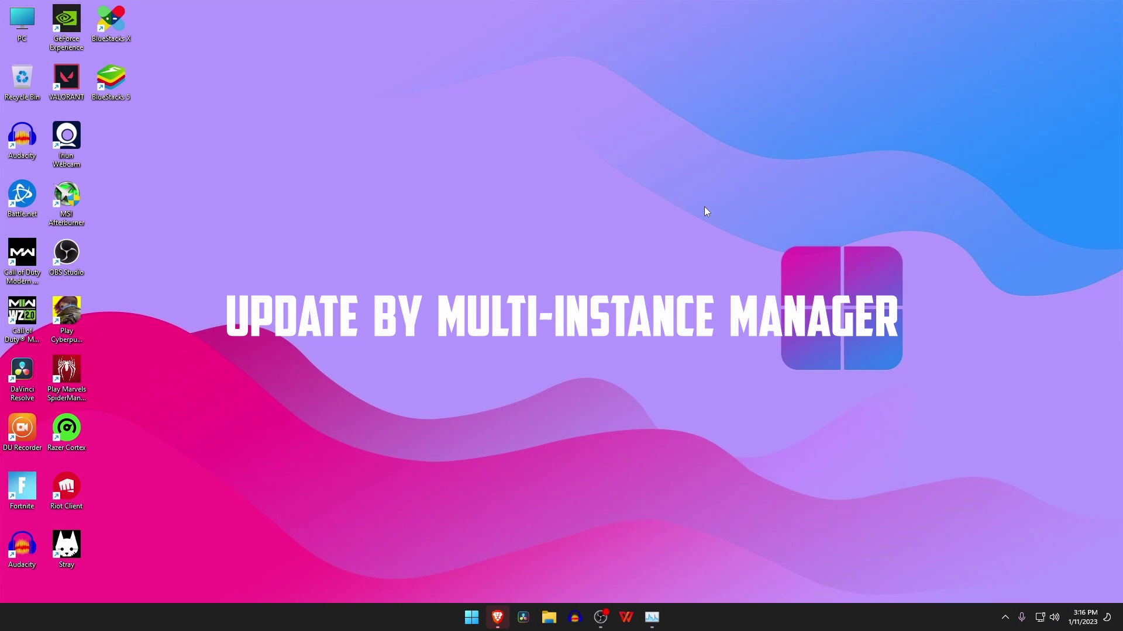
Step: Search Windows for "bluestacks 5 multi" and open the BlueStacks 5 Multi-Instance Manager
click(472, 617)
click(494, 202)
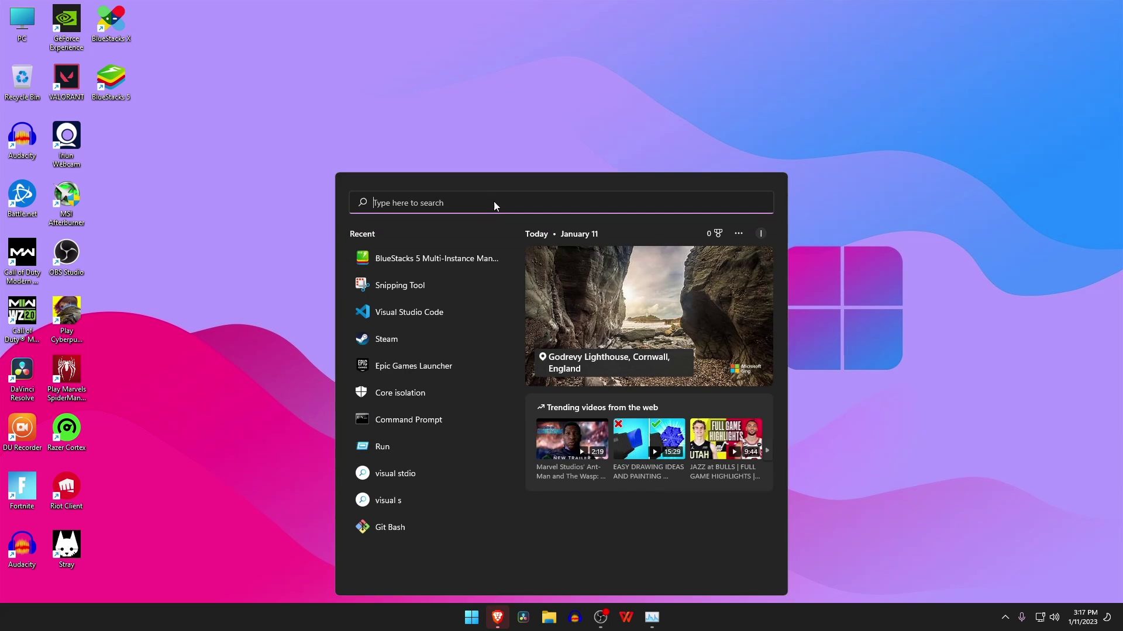
text(bluestacks 5)
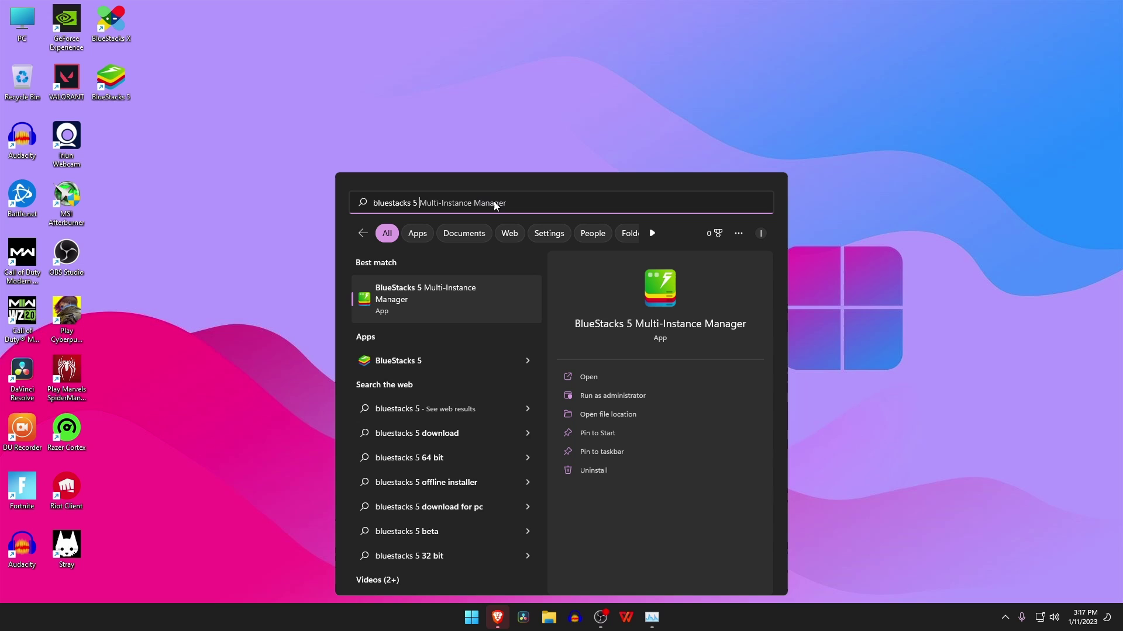
text( multi)
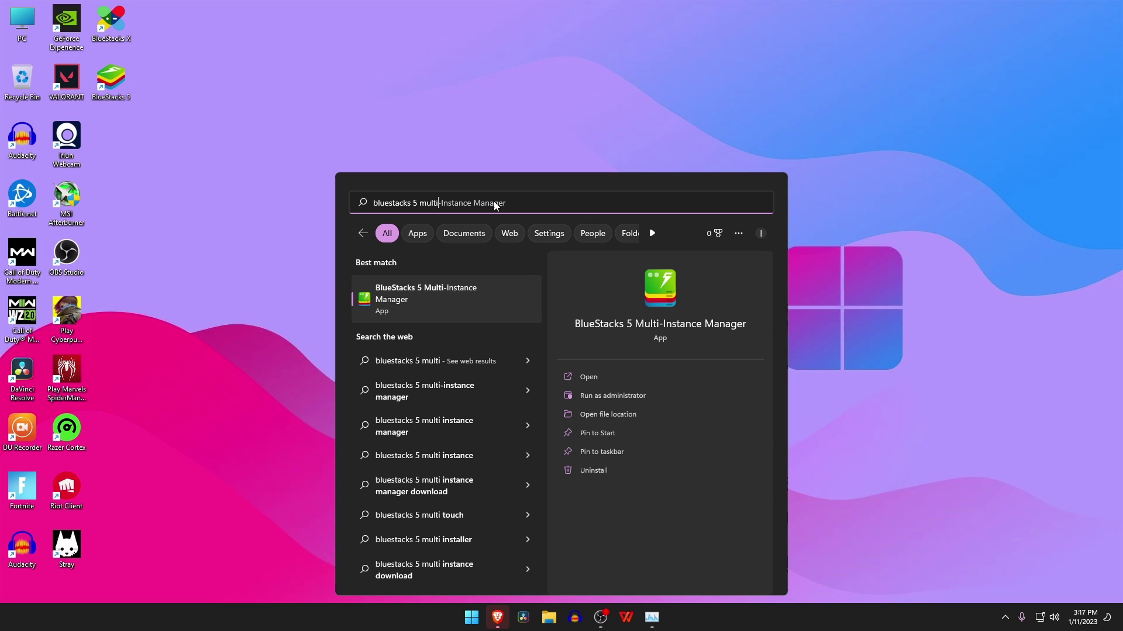
click(486, 297)
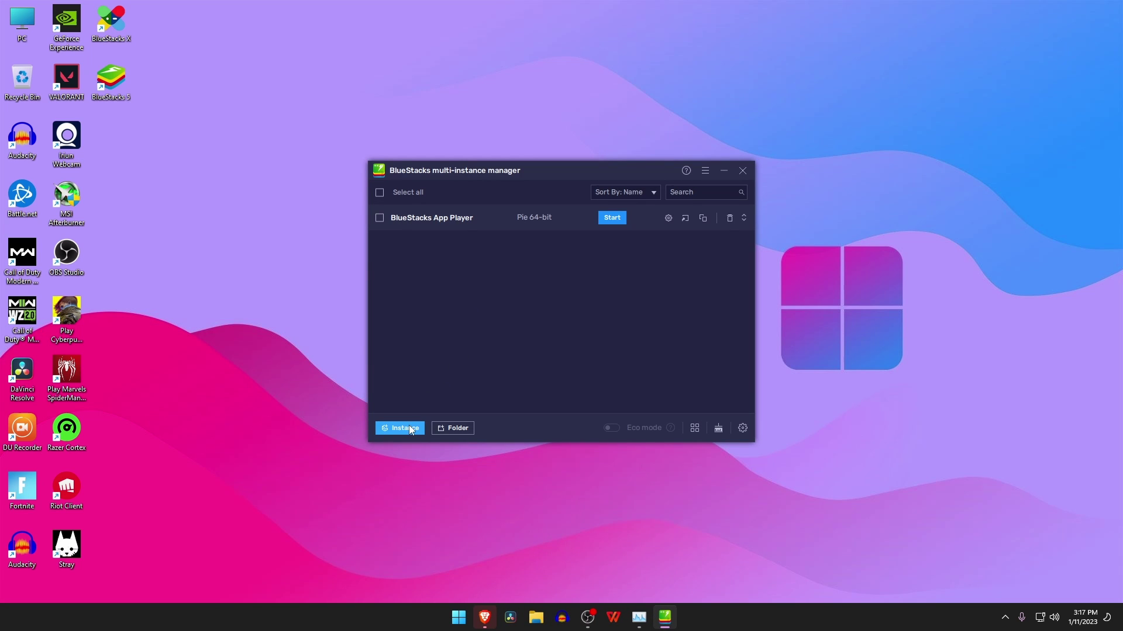
Step: Begin creating a fresh instance with Android 11 (Beta) as its Android version and proceed to its configuration
click(414, 432)
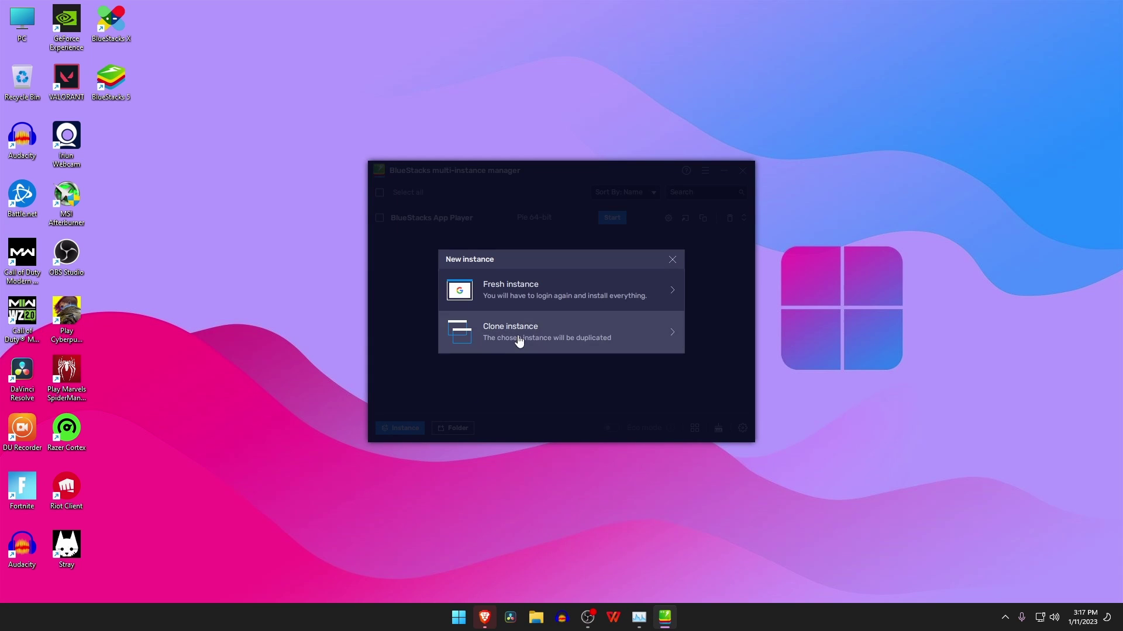
click(560, 298)
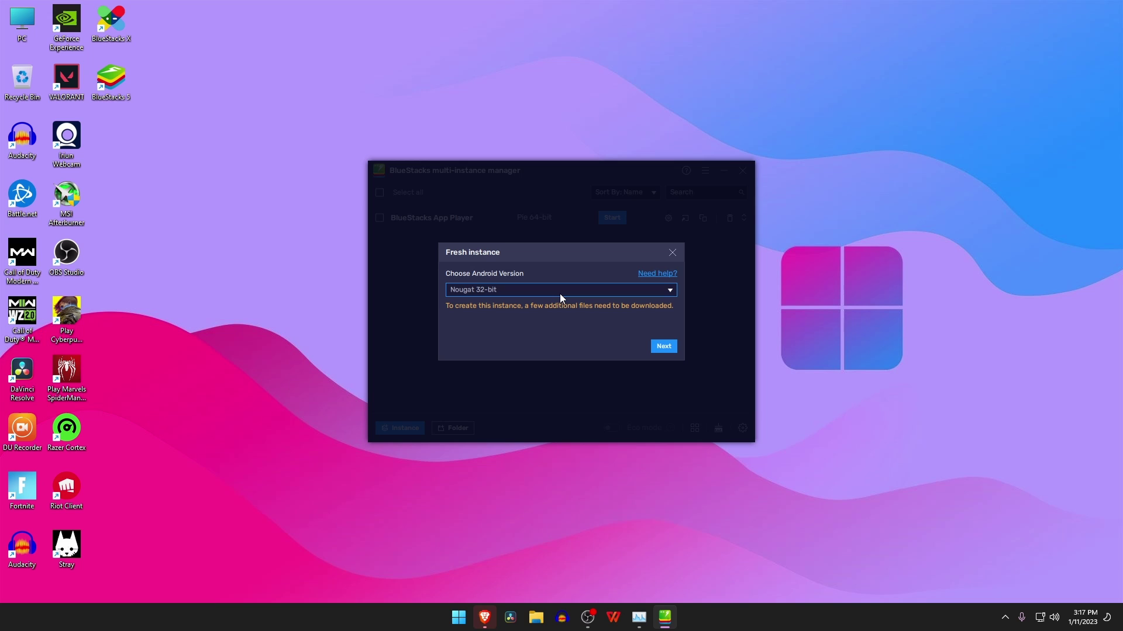
click(670, 291)
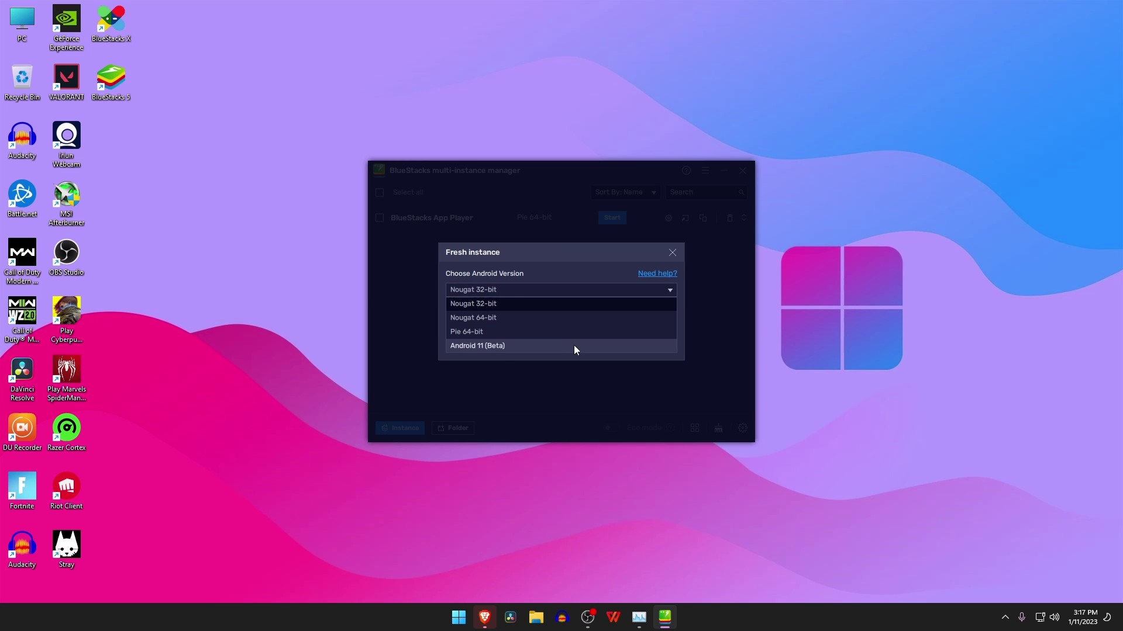
click(552, 350)
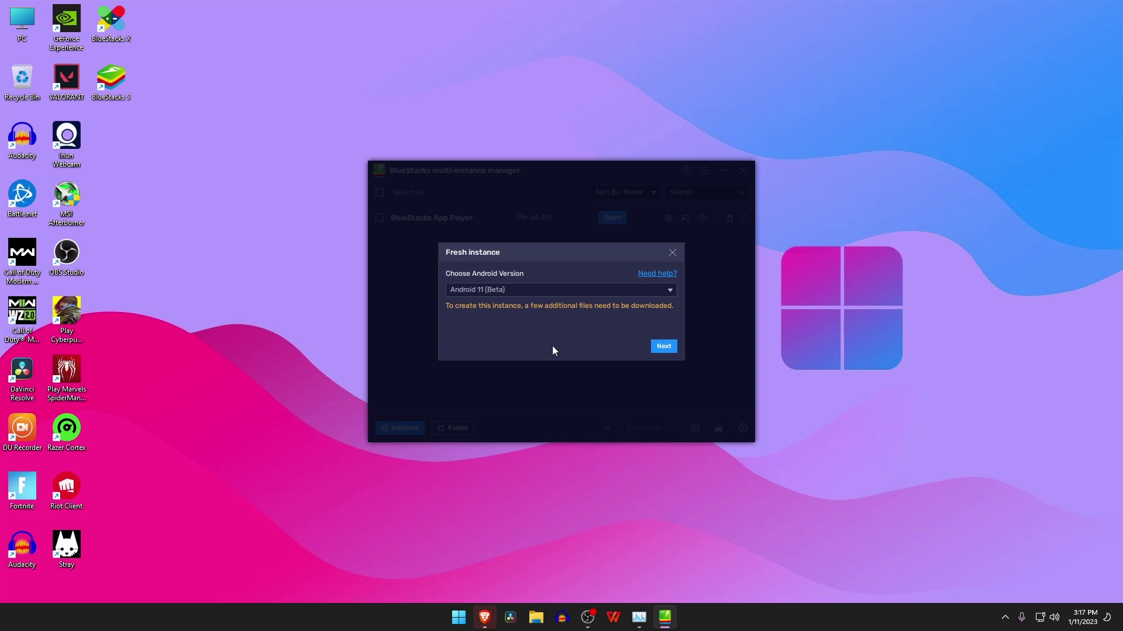
click(667, 350)
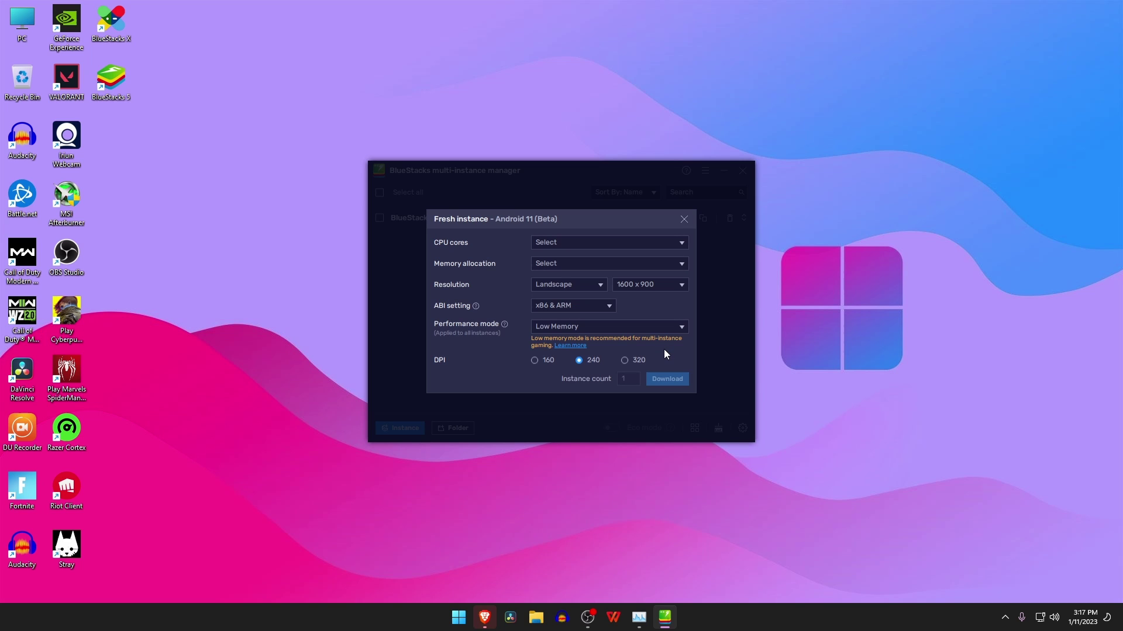
Step: Configure the new instance with High (4 Cores) CPU, High (4 GB) memory allocation and a 1600 x 900 resolution
click(682, 244)
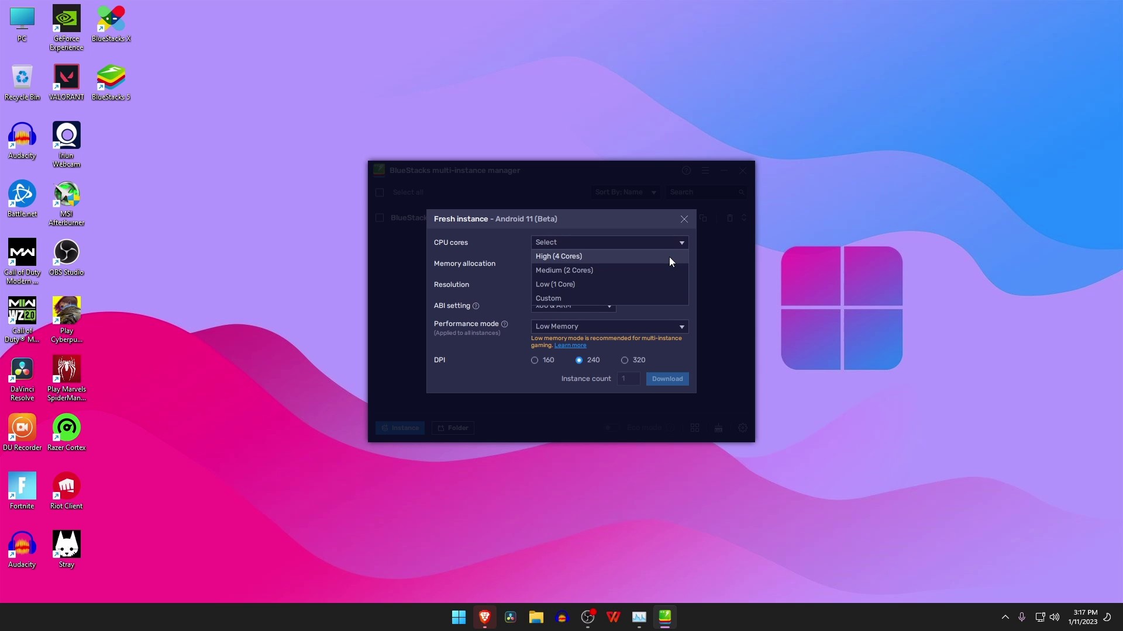
click(669, 257)
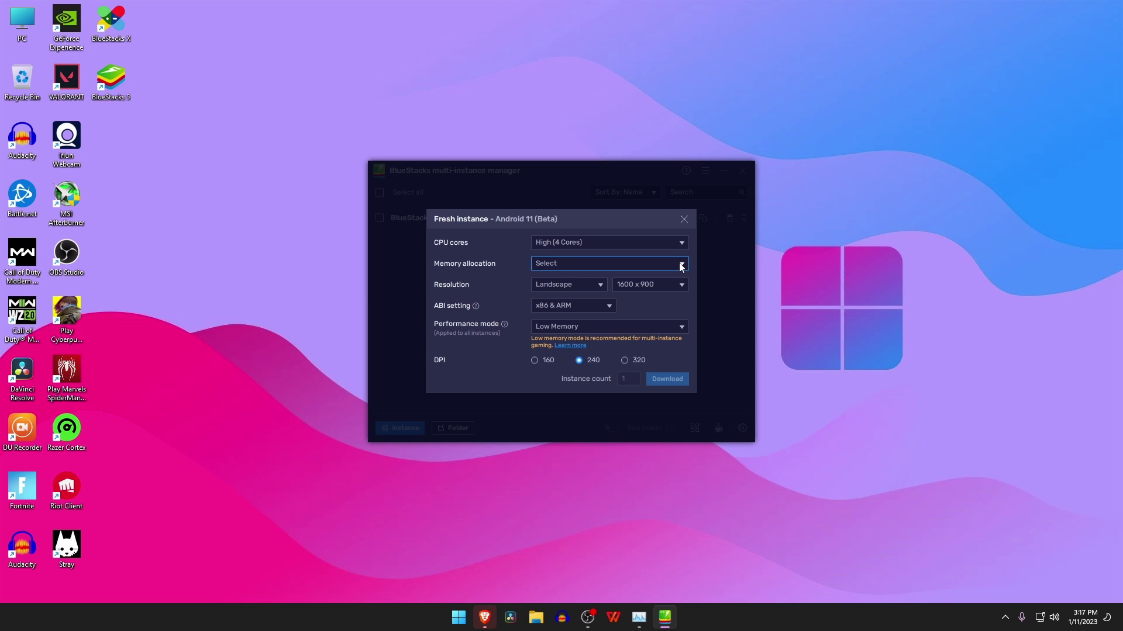
click(681, 264)
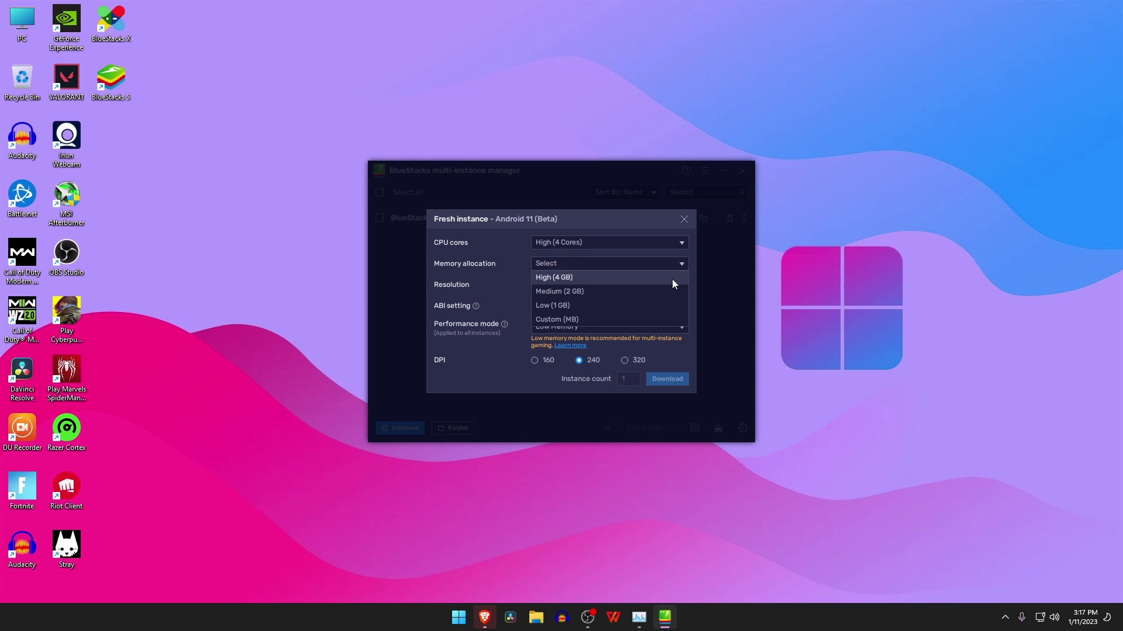
click(663, 278)
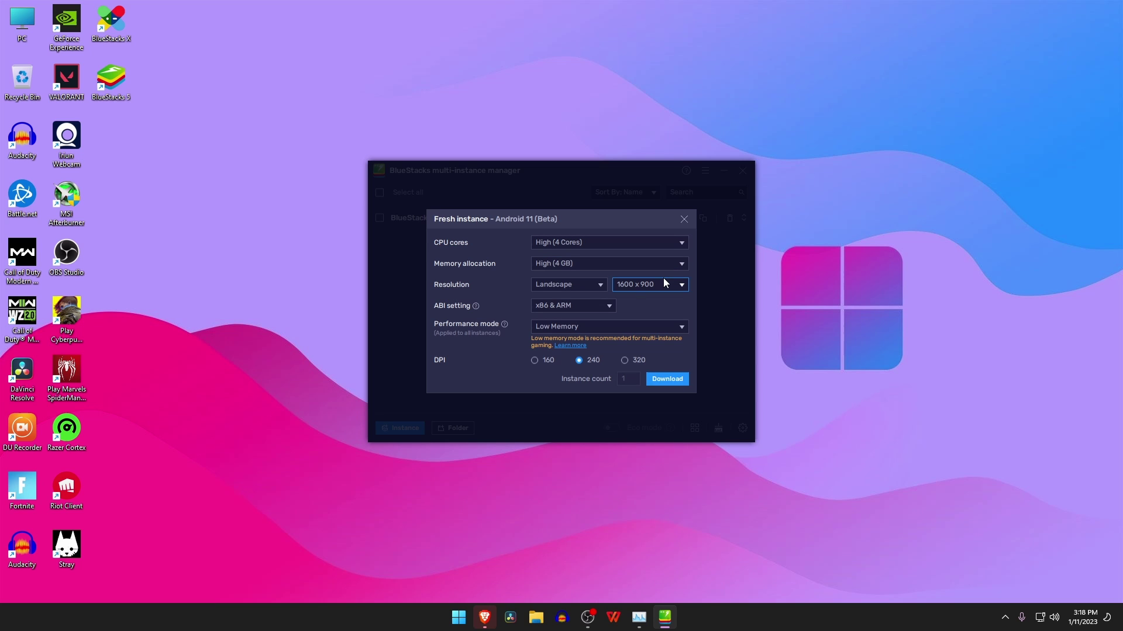
click(682, 285)
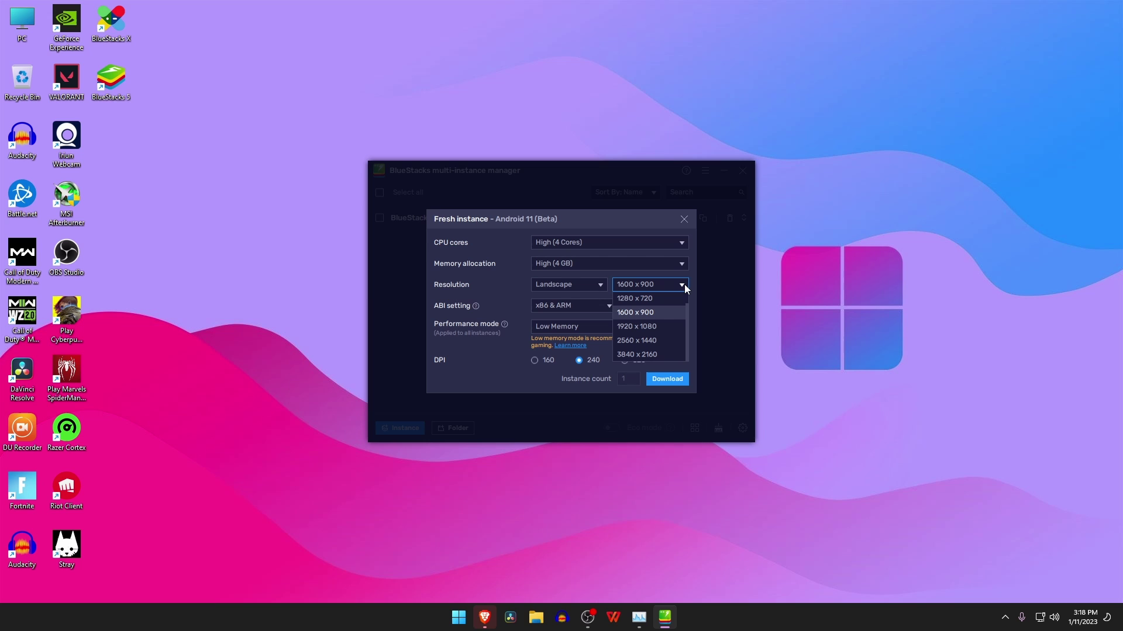
click(664, 312)
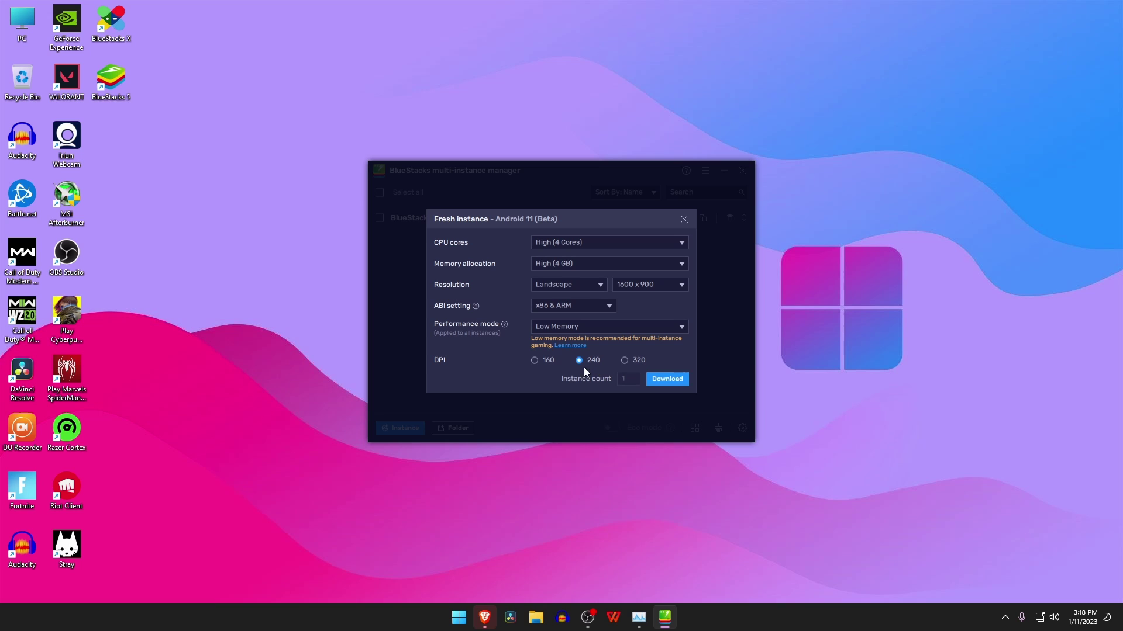
Step: Download the configured Android 11 (Beta) instance and start it from the Multi-Instance Manager
click(667, 380)
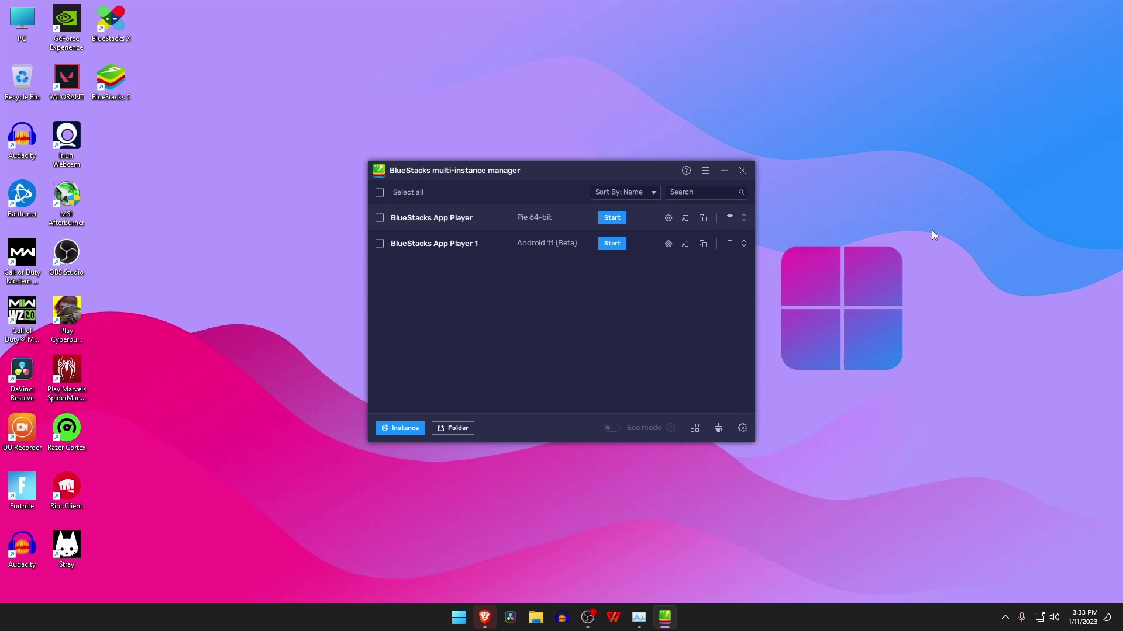
click(618, 244)
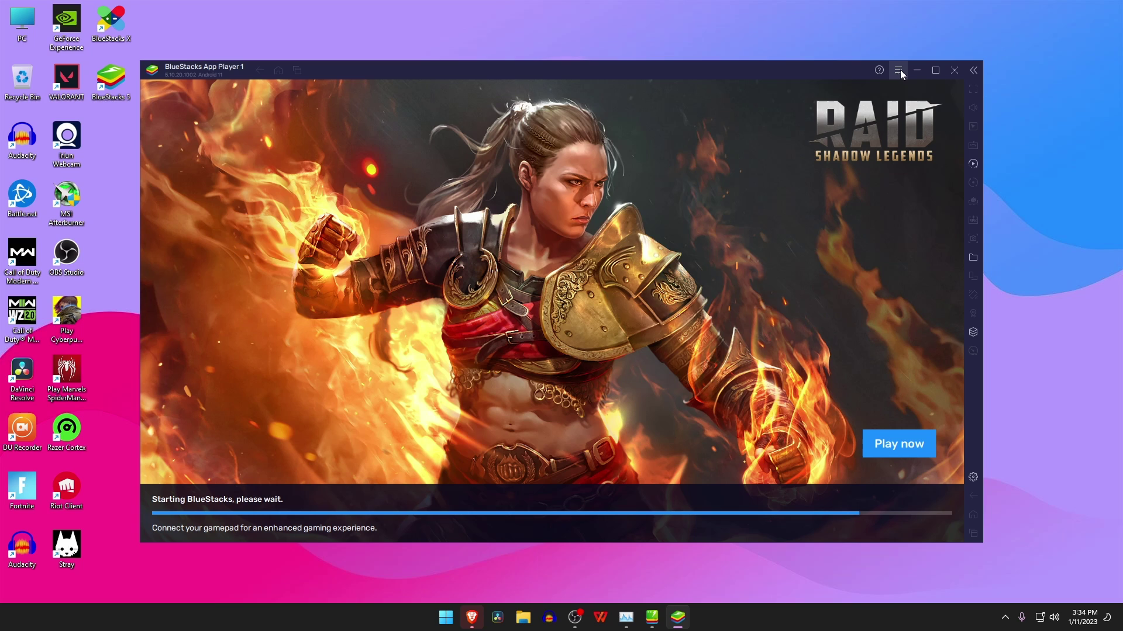
Step: Review the new instance's settings from Display to Preferences, examine its version in the About section and check for updates
click(899, 69)
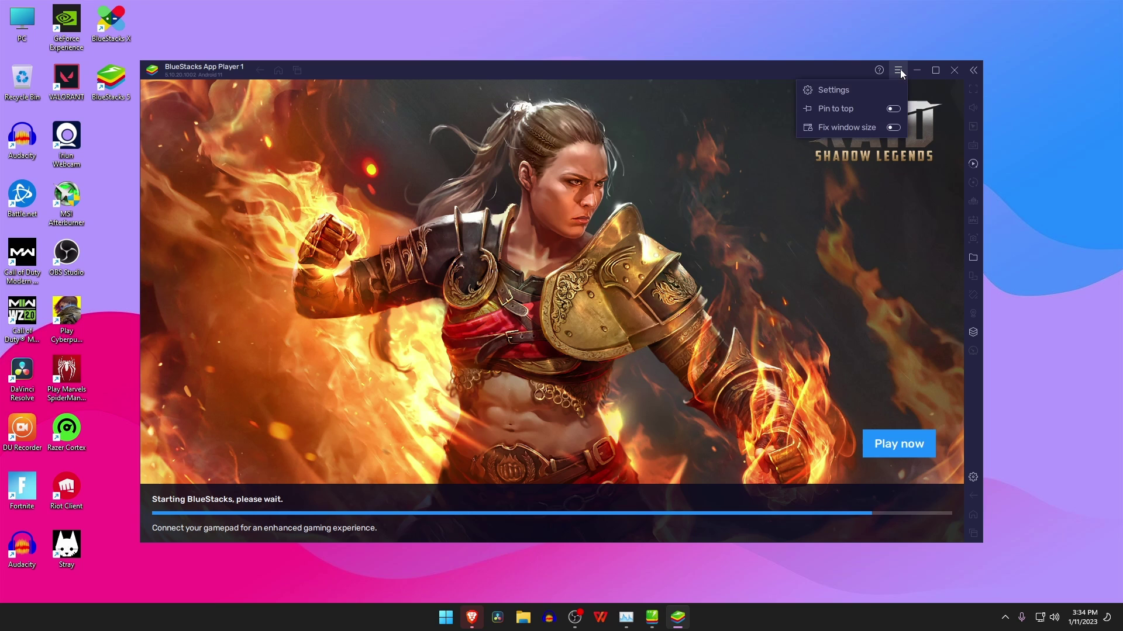
click(872, 93)
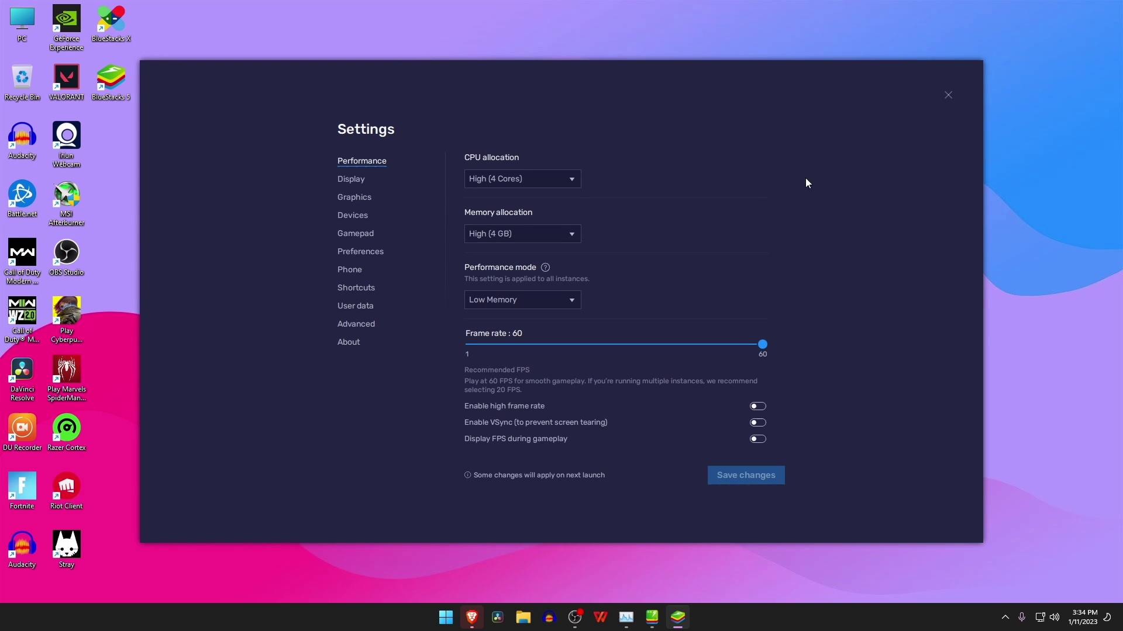
click(361, 181)
click(367, 197)
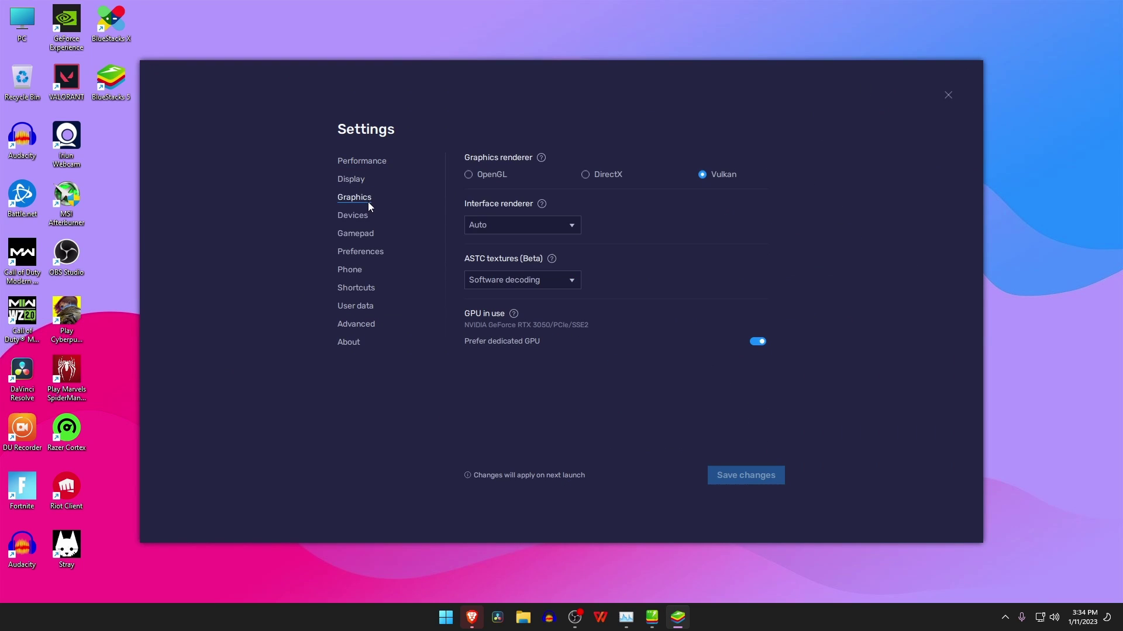
click(364, 216)
click(367, 234)
click(366, 252)
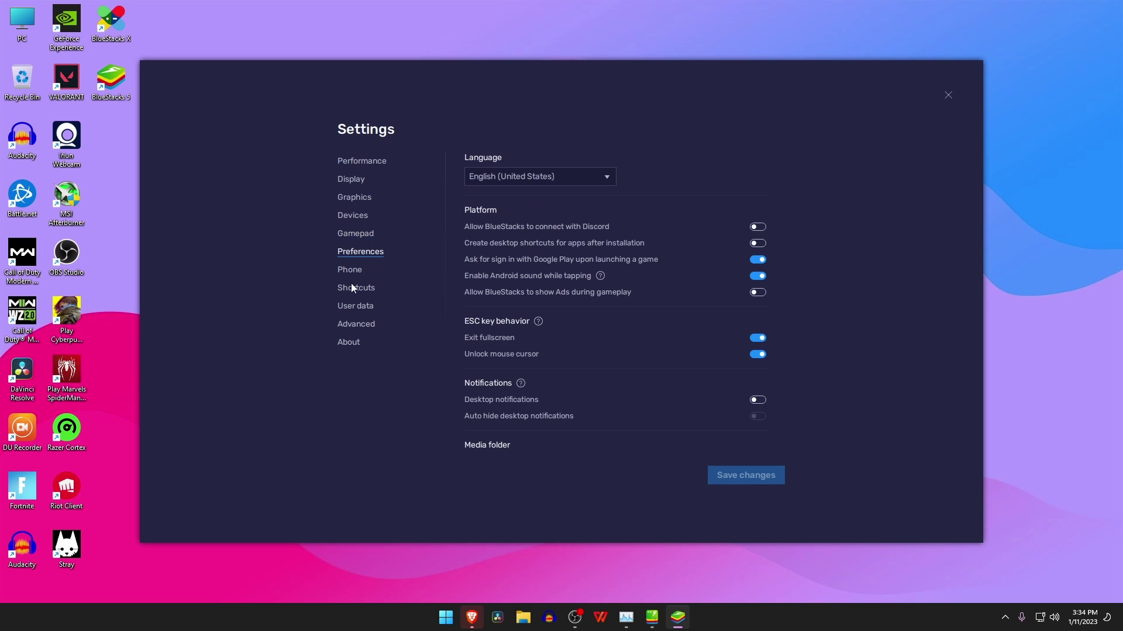
click(358, 341)
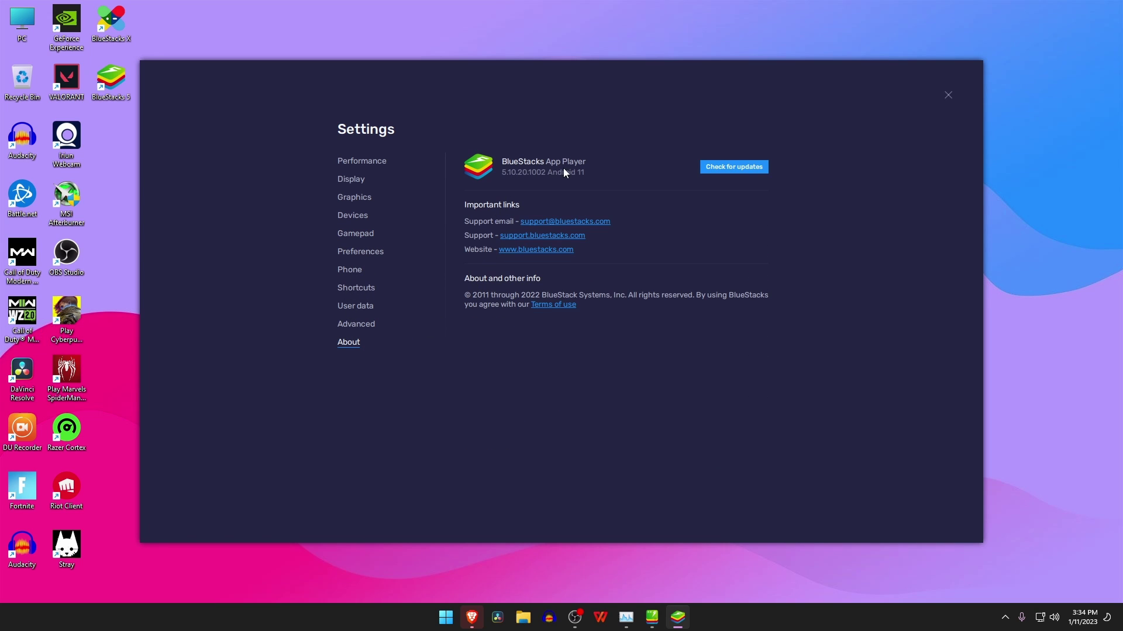
click(755, 168)
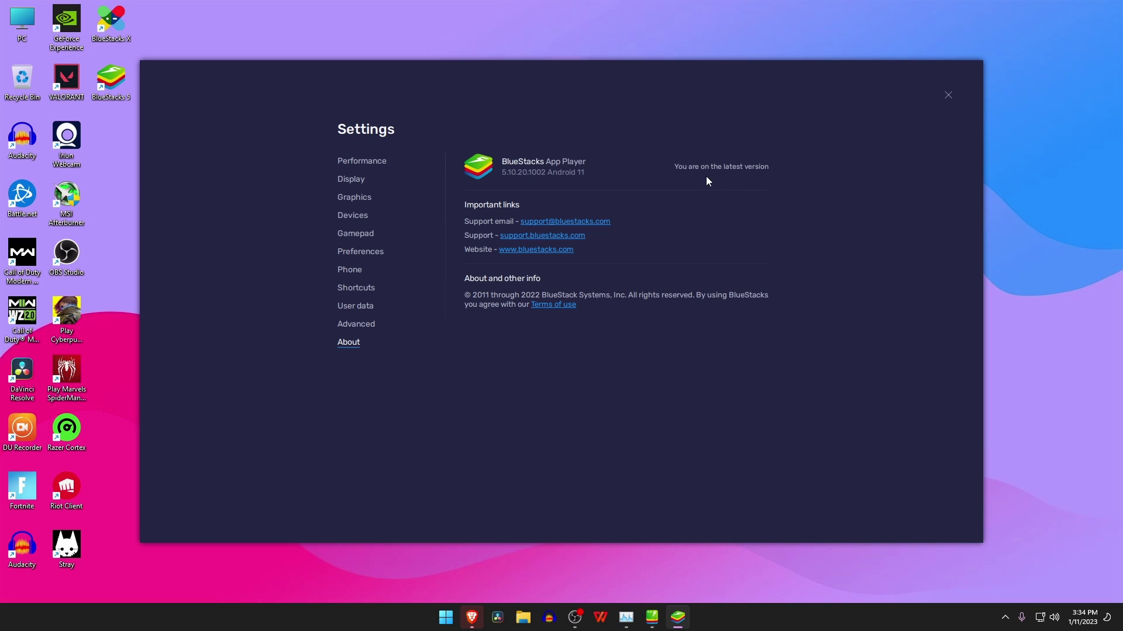